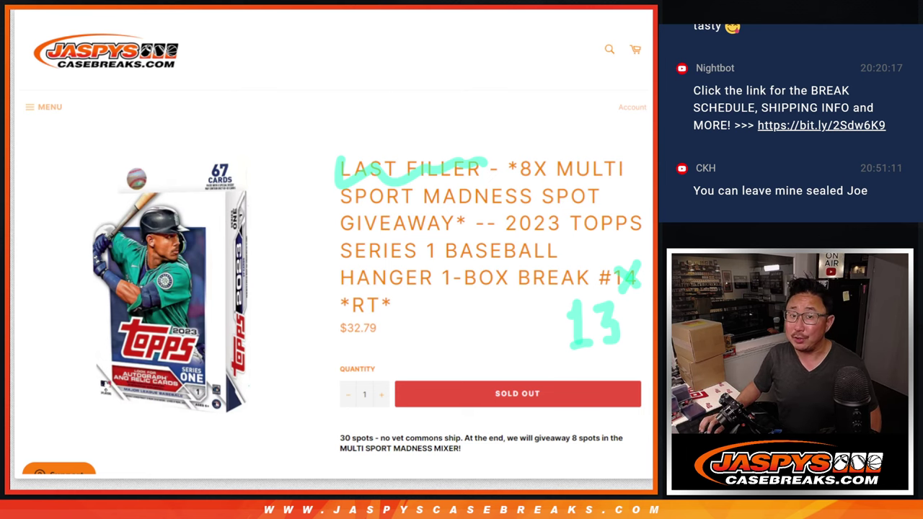
- Scroll through the Random.org list randomizer holding the 30 MLB team names
scroll(321, 303, up, 2)
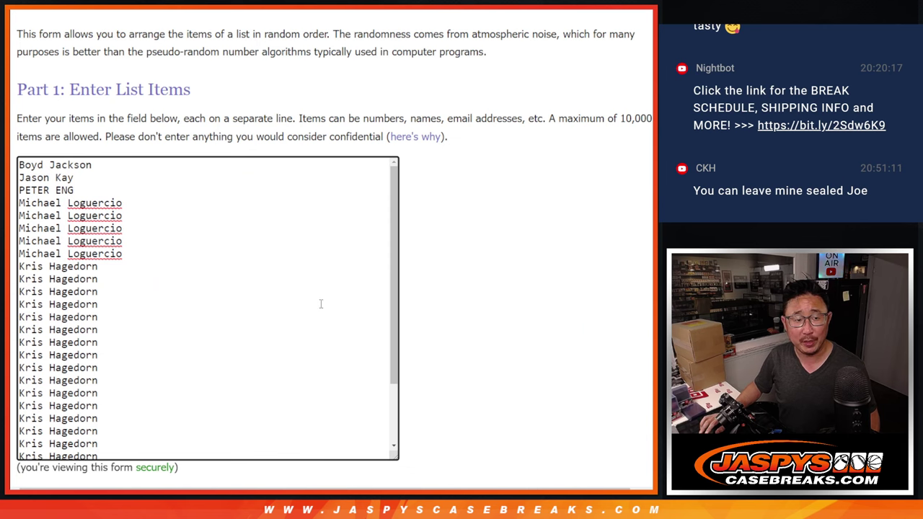
scroll(323, 296, down, 2)
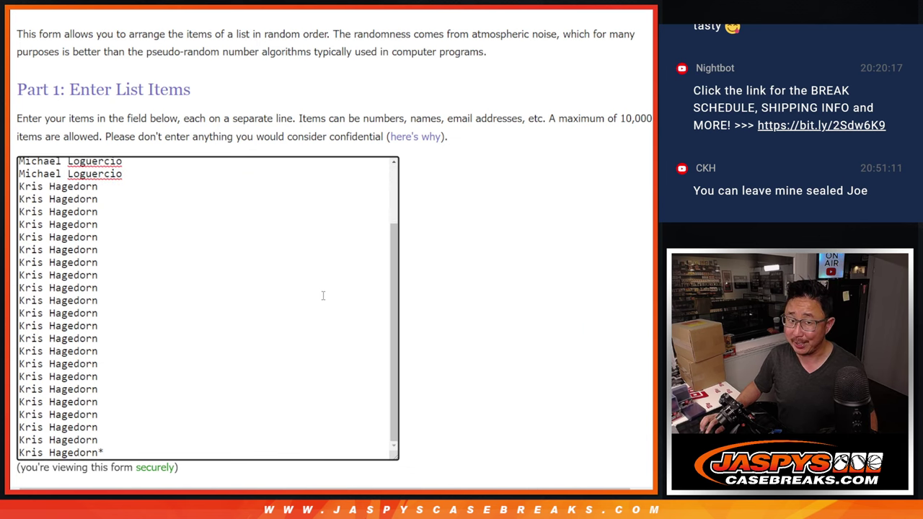
scroll(326, 174, up, 2)
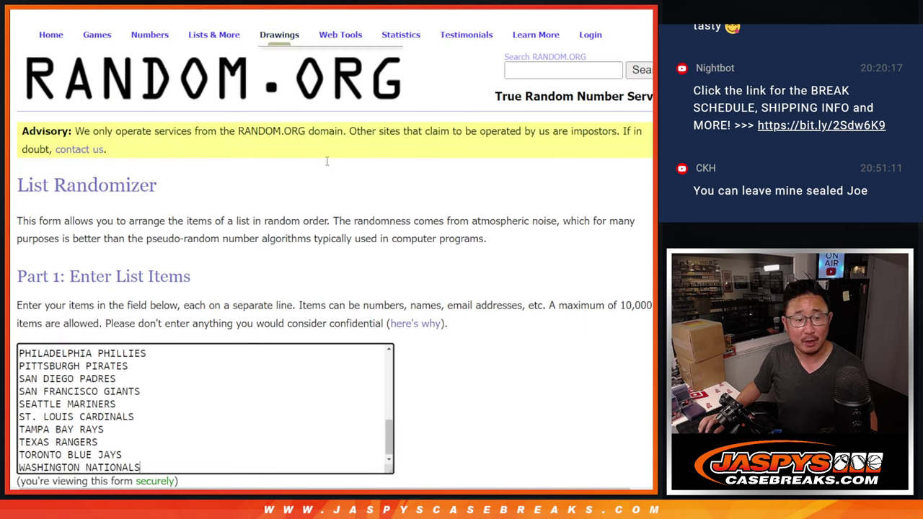
scroll(323, 230, down, 3)
scroll(323, 231, up, 5)
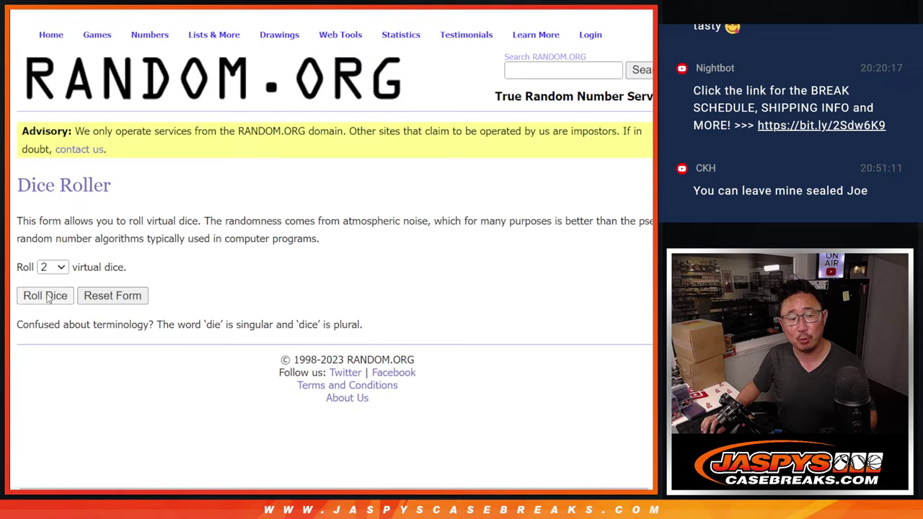
- Roll two dice, then shuffle the list on Random.org four times
click(47, 296)
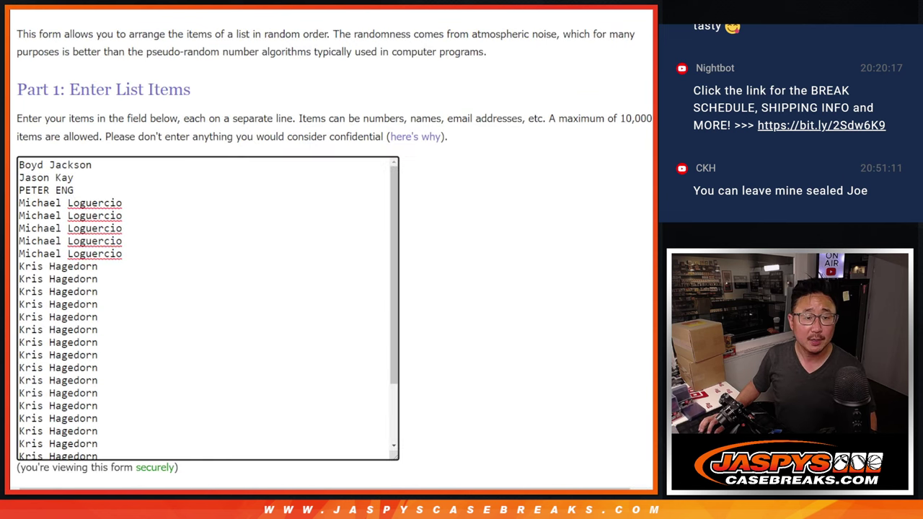
scroll(353, 322, down, 3)
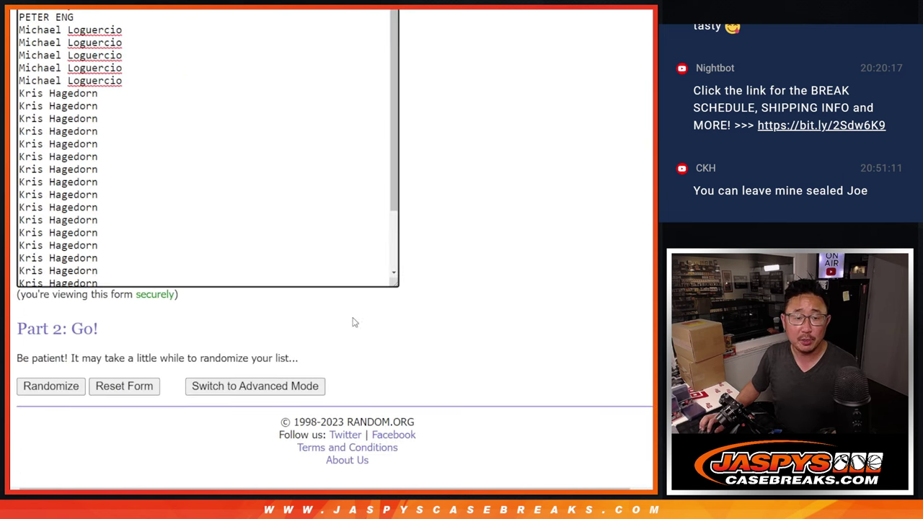
click(33, 387)
click(33, 387)
scroll(33, 387, down, 5)
click(33, 387)
scroll(33, 387, down, 5)
click(33, 386)
scroll(223, 215, down, 5)
scroll(167, 262, up, 5)
- Copy the shuffled list into column A of the sheet, then return to the team list randomizer
mouse_move(48, 106)
mouse_down()
mouse_move(185, 469)
mouse_move(158, 260)
mouse_up()
key(ctrl+c)
key(alt+Tab)
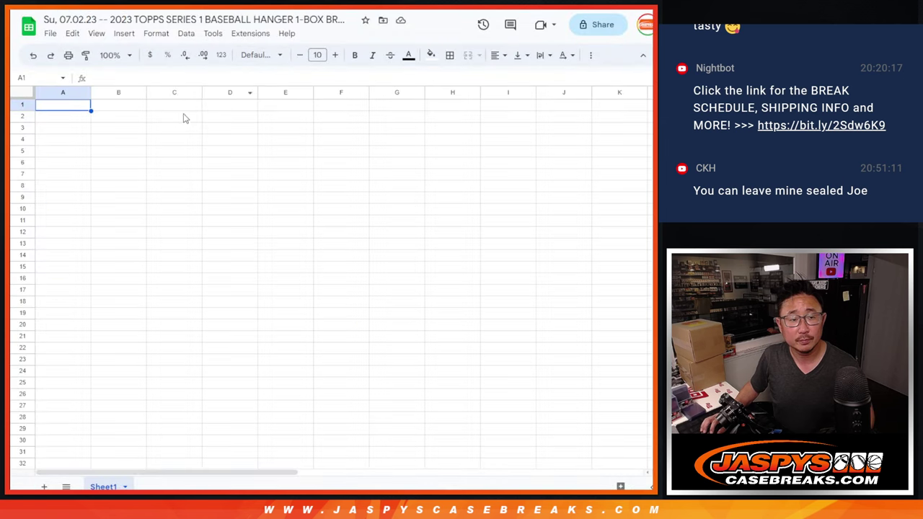
key(ctrl+v)
key(alt+Tab)
key(ctrl+Tab)
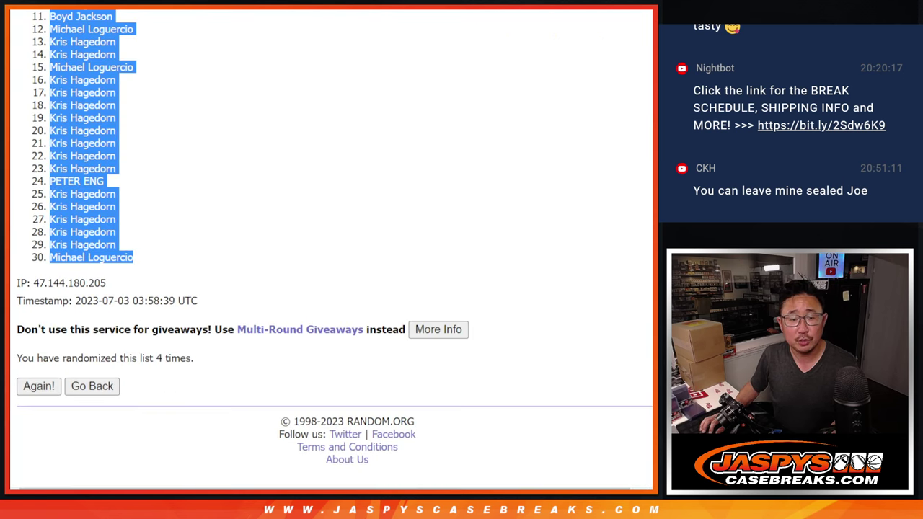
key(ctrl+Tab)
- Shuffle the 30 MLB teams four times and select the final order, San Diego Padres to New York Mets
click(37, 387)
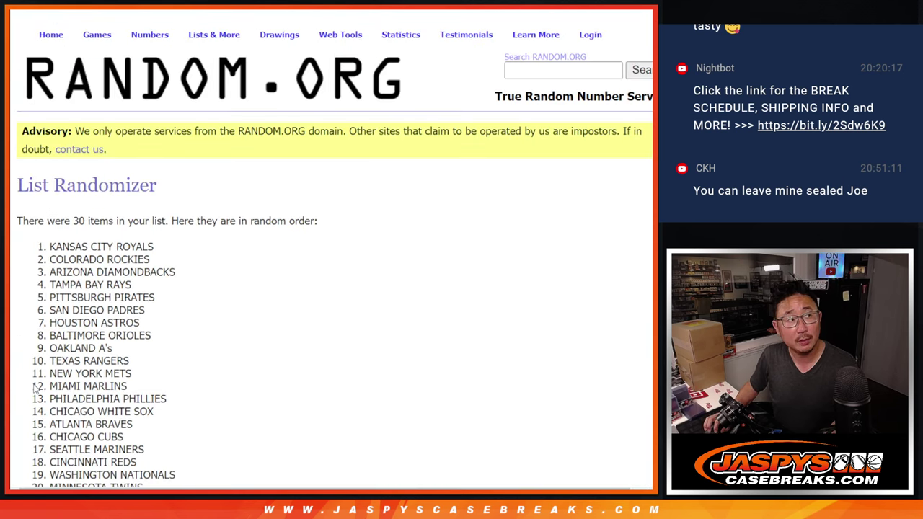
scroll(35, 390, down, 5)
click(35, 388)
click(36, 383)
click(38, 386)
scroll(226, 206, up, 3)
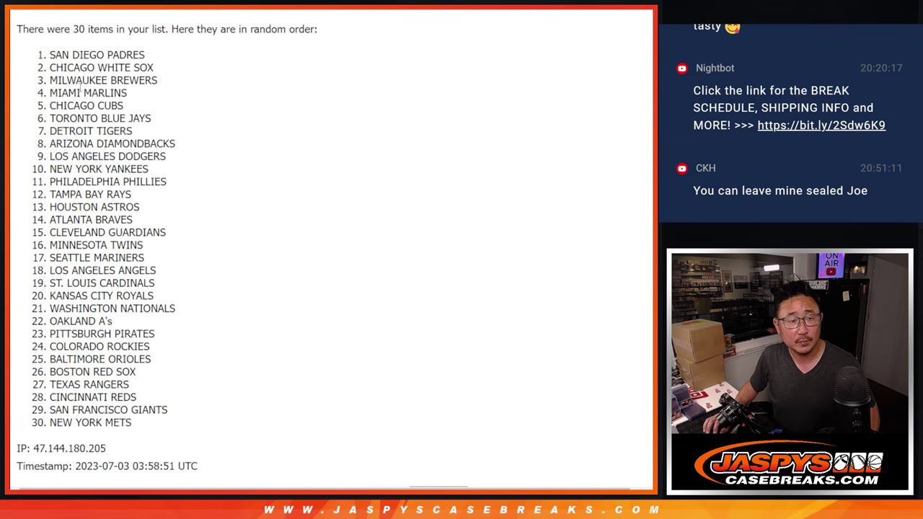
mouse_move(49, 54)
mouse_down()
mouse_move(168, 385)
mouse_move(168, 427)
mouse_up()
scroll(241, 364, down, 2)
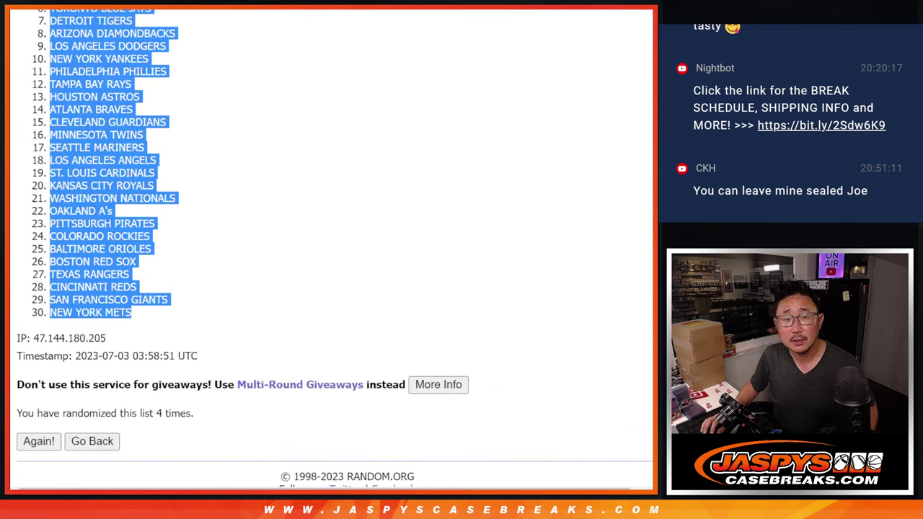
- Paste the shuffled team list into column B of the sheet
key(ctrl+c)
key(ctrl+Tab)
key(ctrl+v)
- Set the whole sheet to Roboto font at size 12
key(ctrl+a)
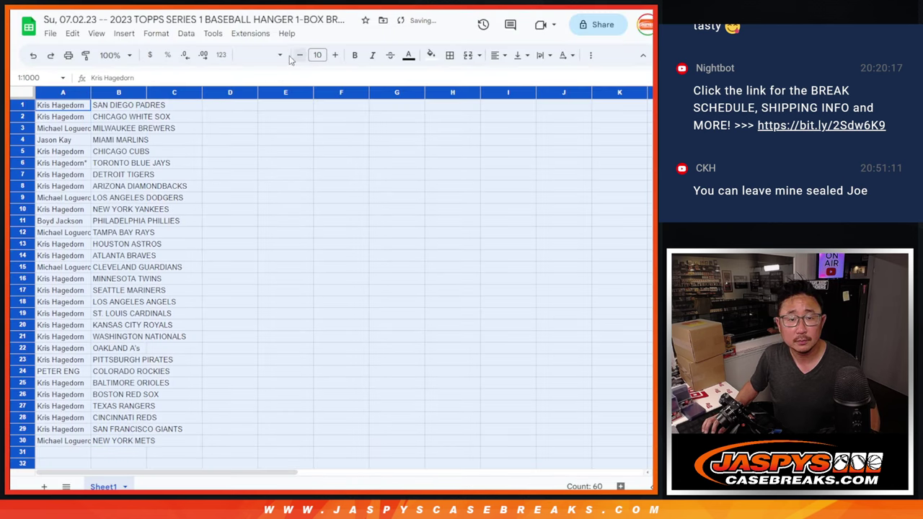
click(286, 57)
click(289, 166)
click(318, 55)
text(12)
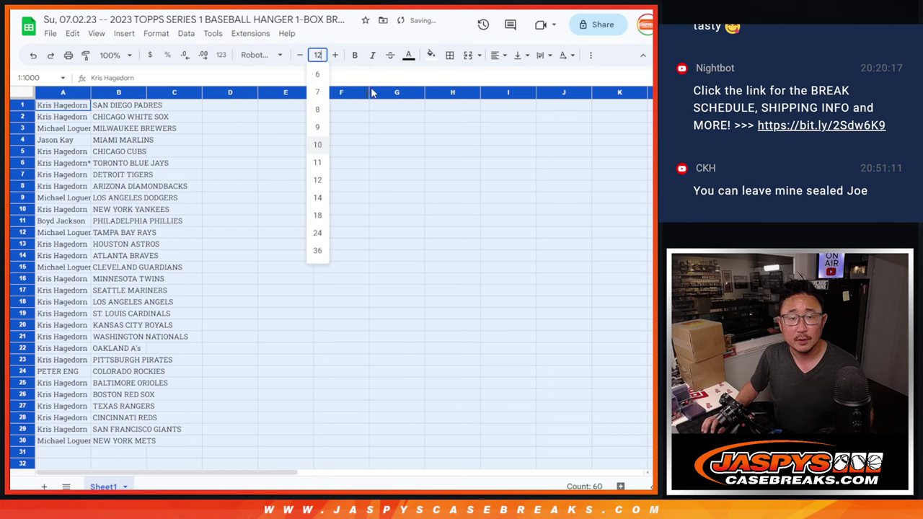
key(Return)
- Zoom the sheet to 150% and widen column A to fit the full names
click(112, 55)
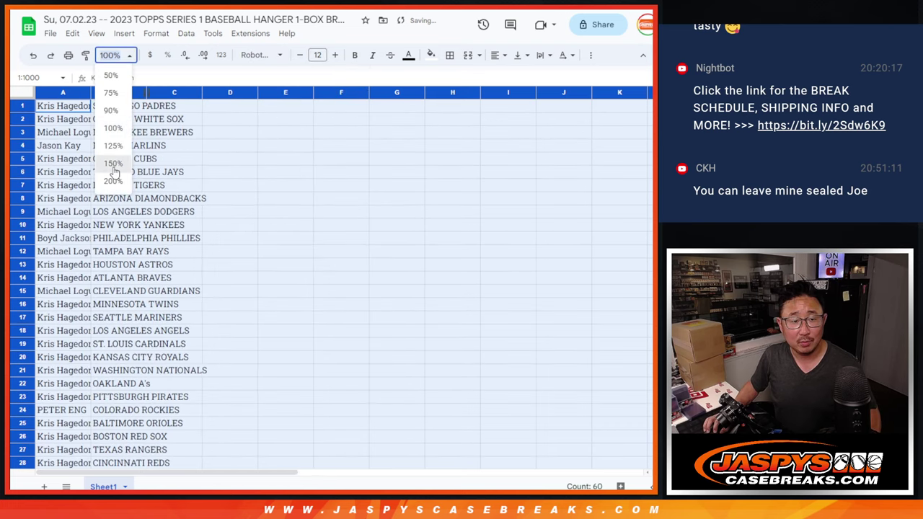
click(114, 164)
double_click(128, 95)
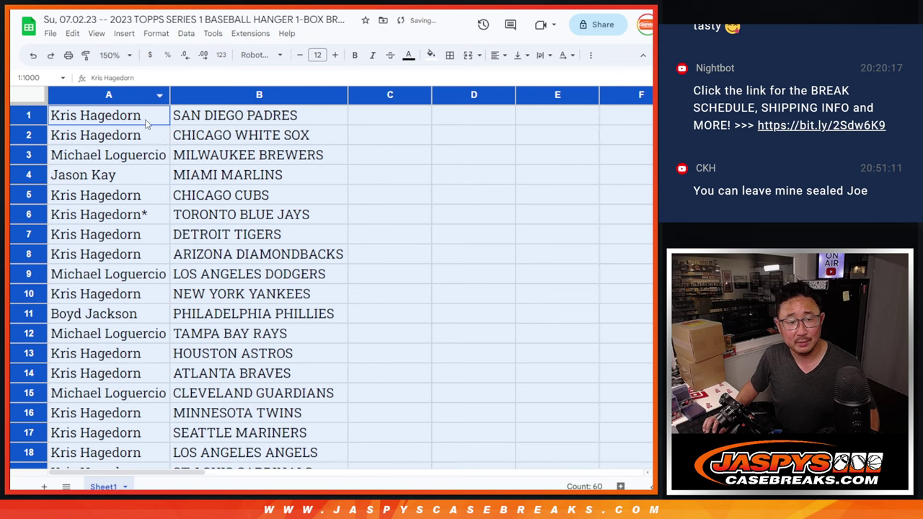
click(144, 122)
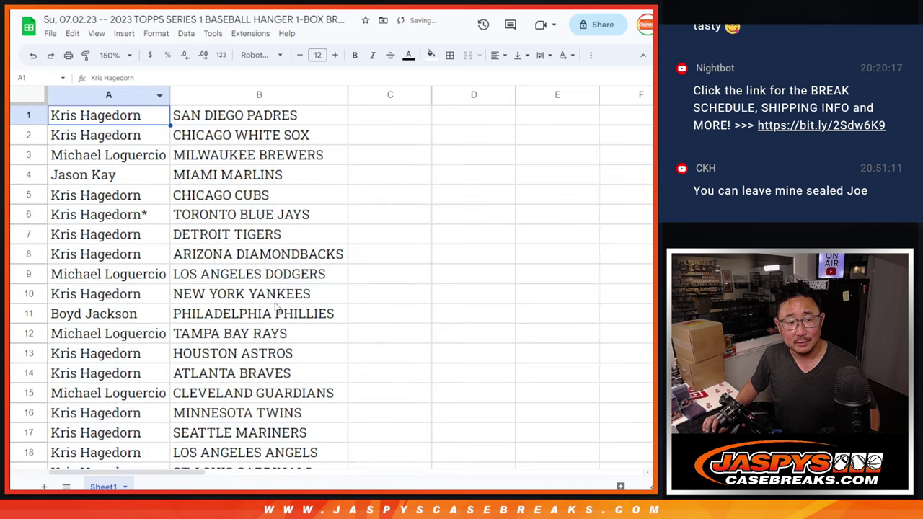
- Check pairings A1:B15, then rows 16–30, and zoom out to 75% to show all rows
shift+click(218, 399)
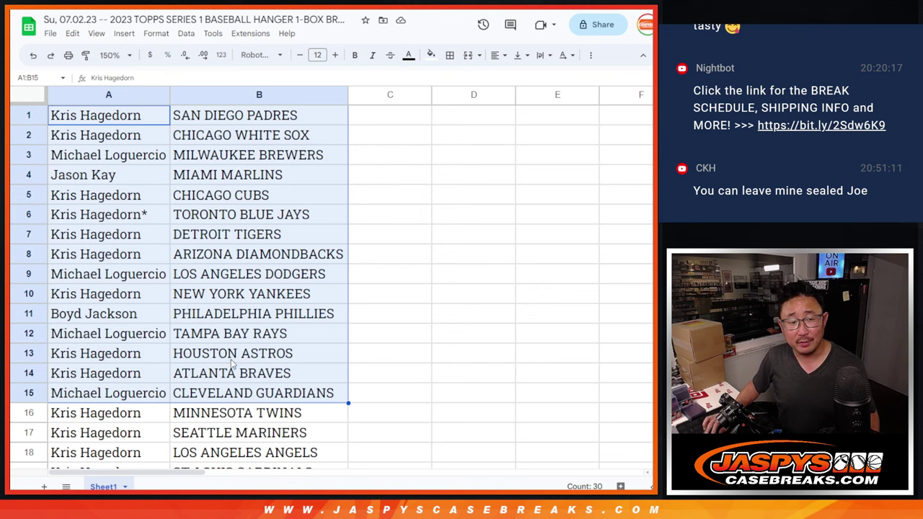
scroll(232, 364, down, 5)
click(112, 138)
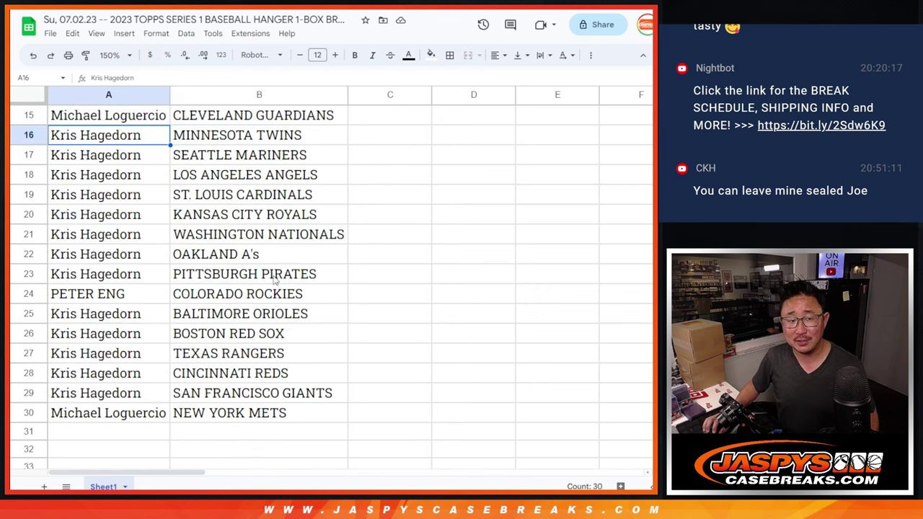
shift+click(220, 422)
scroll(299, 244, up, 5)
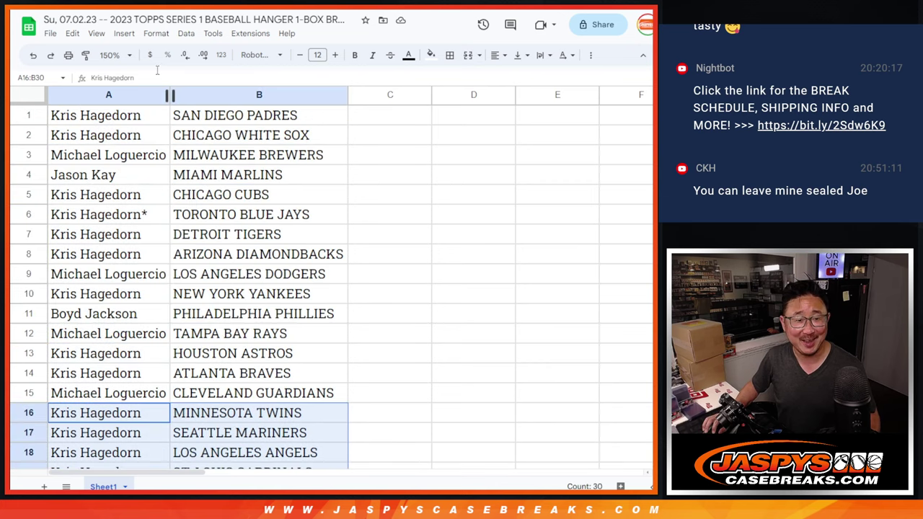
click(112, 55)
click(108, 95)
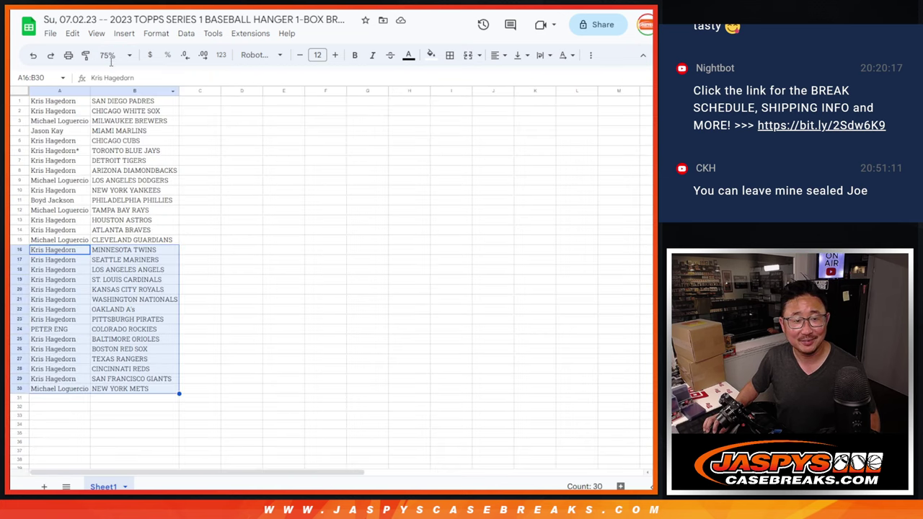
- Zoom to 90% and sort the sheet A to Z by team in column B
click(112, 54)
click(108, 112)
right_click(171, 92)
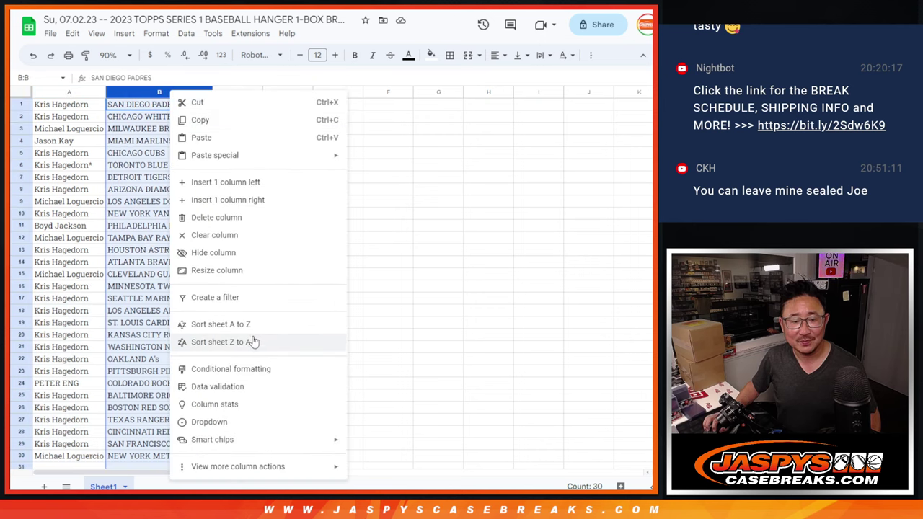
click(231, 325)
- Apply all borders to the list A1:B30
drag(81, 104, 211, 456)
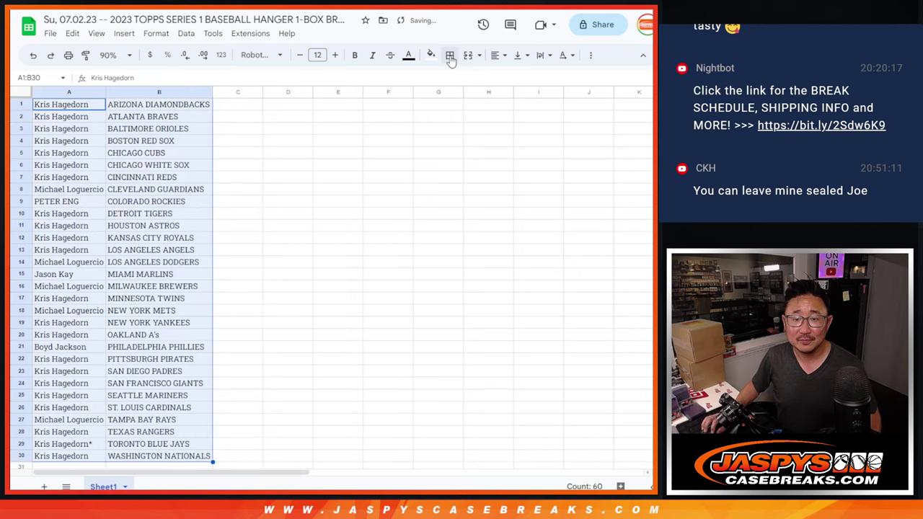
click(450, 55)
click(456, 78)
- Print the sheet in portrait orientation
click(68, 55)
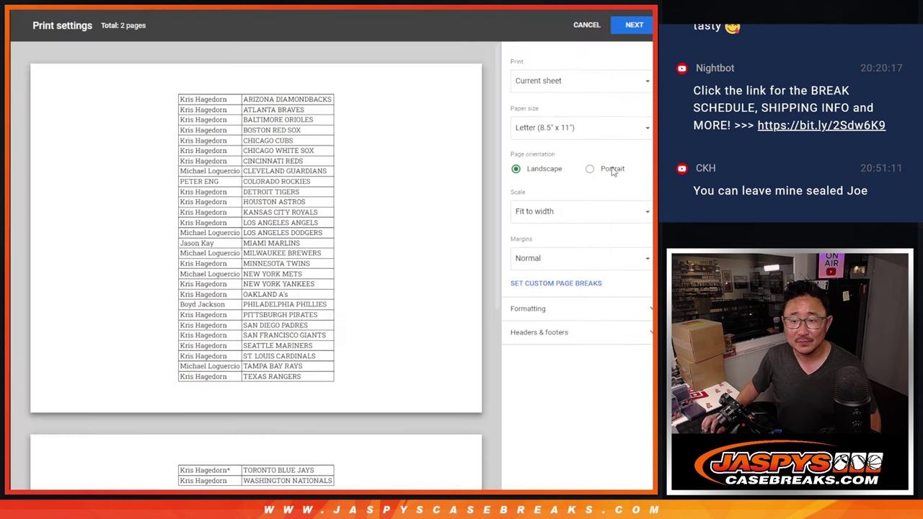
click(585, 168)
click(548, 332)
click(633, 28)
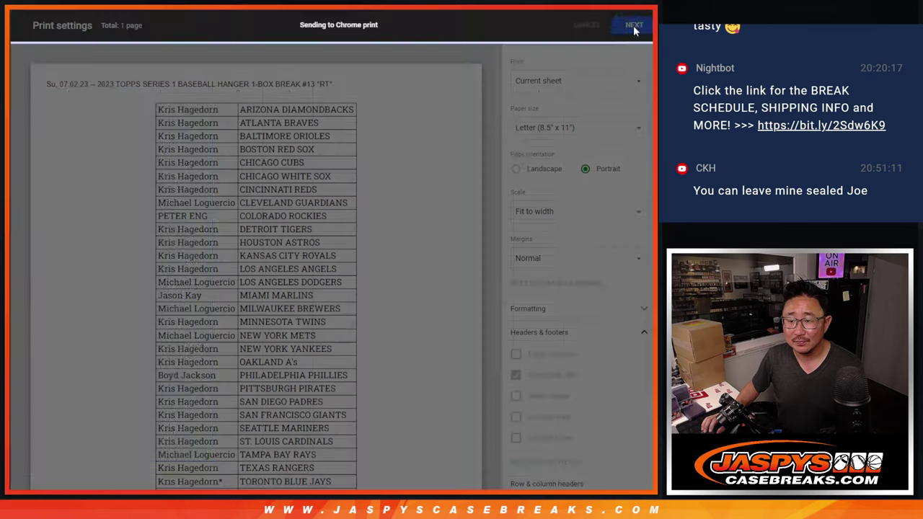
key(Return)
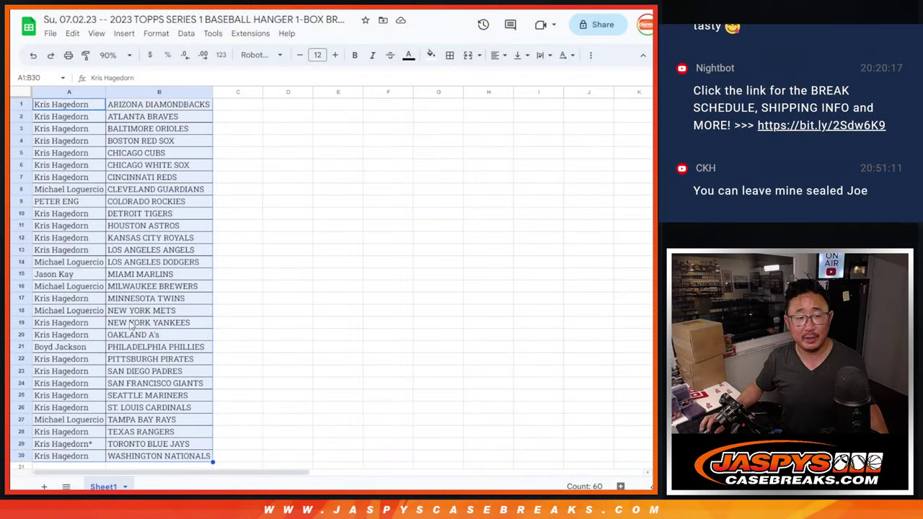
- Narrow the selection to the 30 participant names in column A
scroll(73, 109, down, 4)
key(shift+Left)
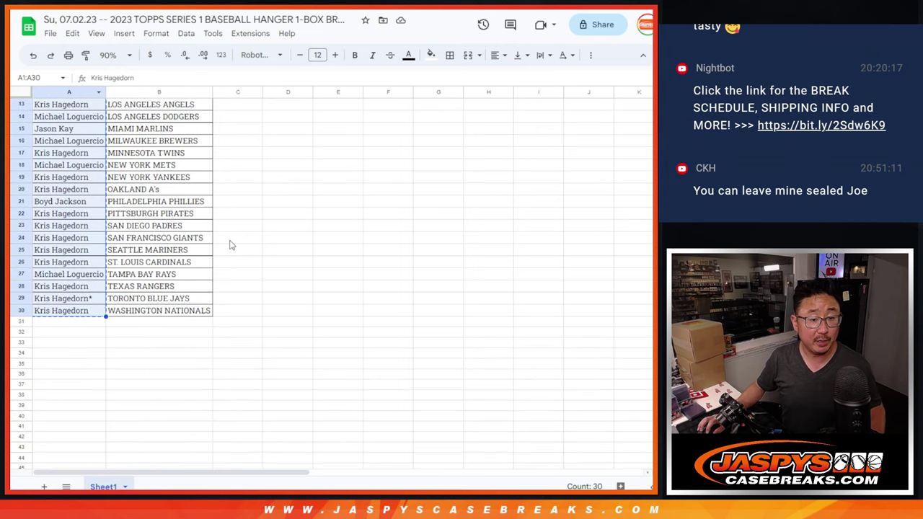
scroll(230, 245, up, 4)
- Paste the 30 names into the Random.org list field and make the field taller
key(alt+Tab)
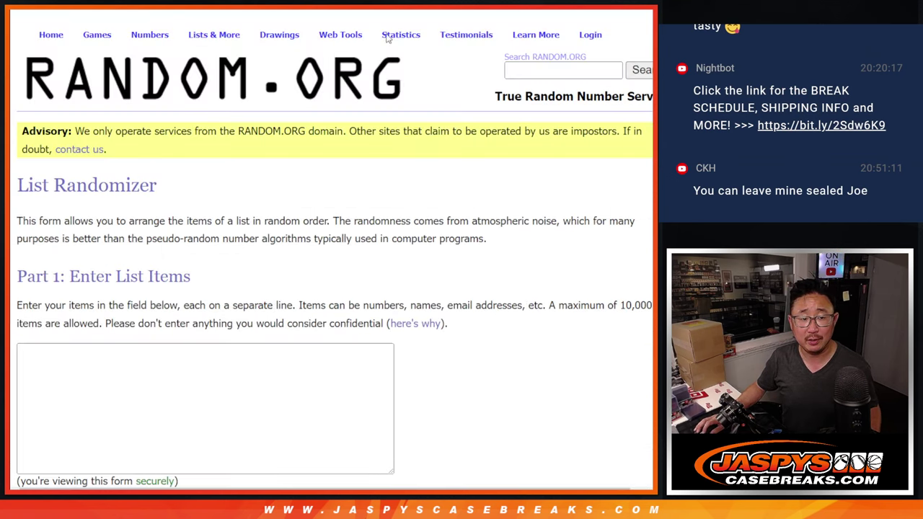
click(320, 390)
key(ctrl+v)
drag(396, 293, 387, 425)
scroll(368, 303, up, 3)
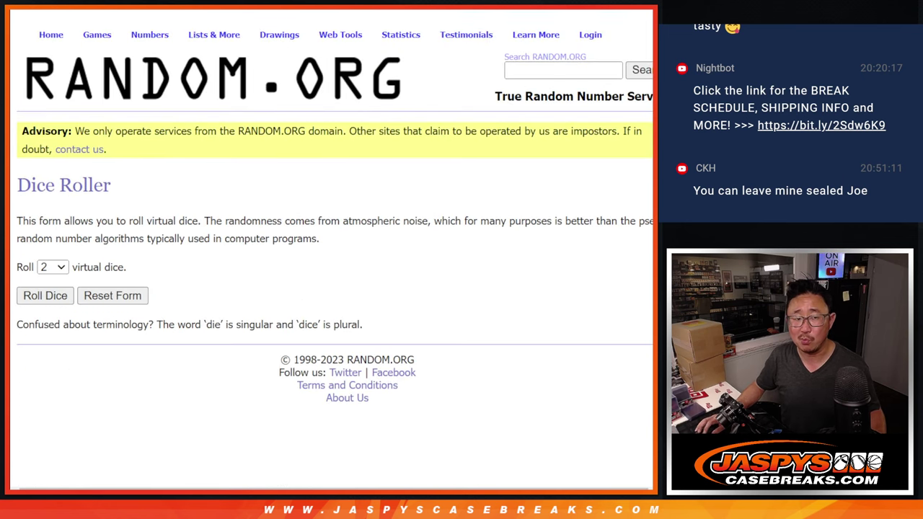
- Roll two dice and shuffle the name list four times
click(44, 295)
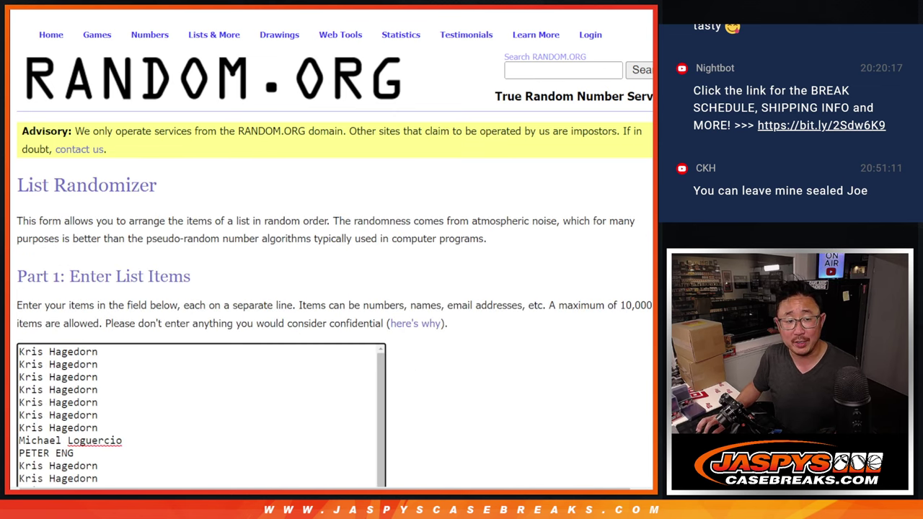
scroll(299, 361, down, 5)
click(50, 386)
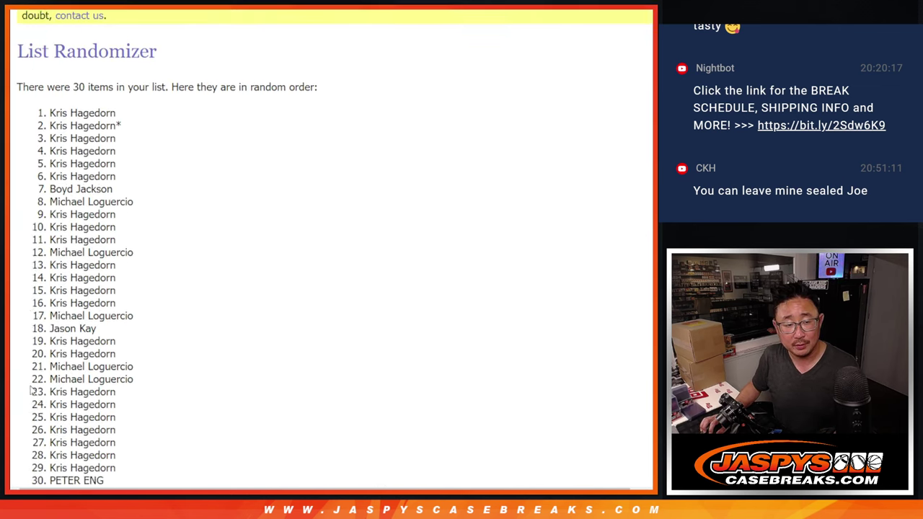
scroll(32, 390, down, 3)
click(31, 388)
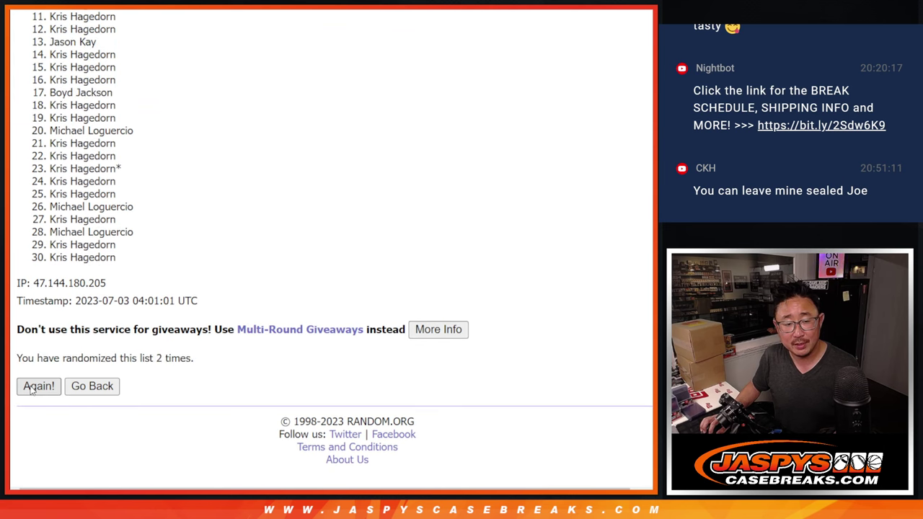
click(32, 388)
click(32, 388)
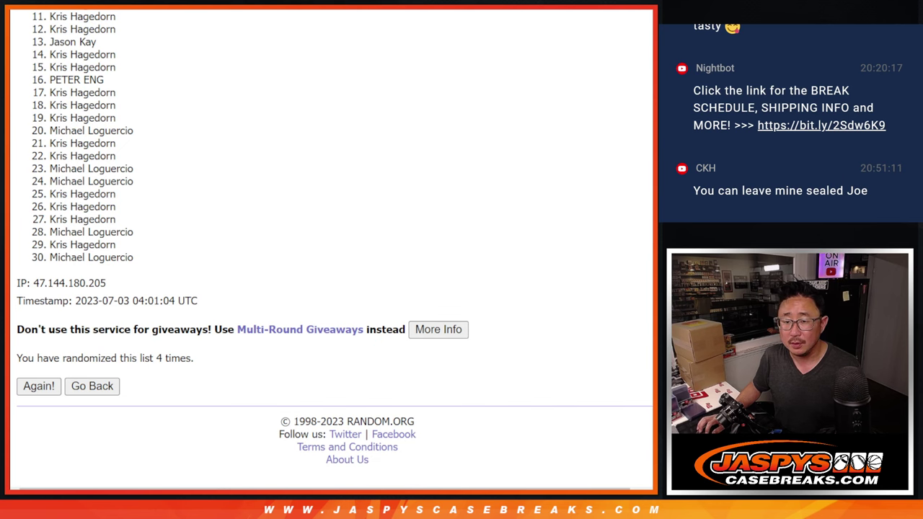
scroll(334, 241, up, 1)
scroll(334, 245, up, 1)
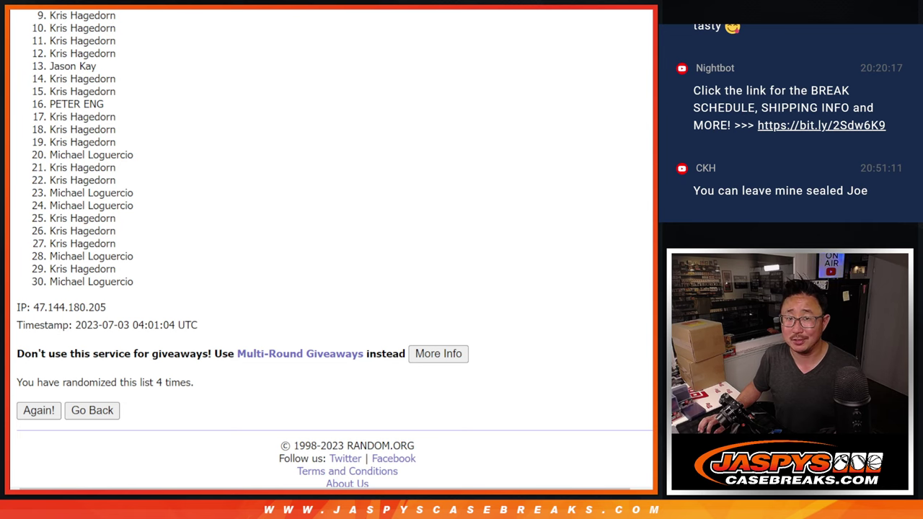
- Select entries 1 through 8 at the top of the final shuffled names list
scroll(334, 248, up, 1)
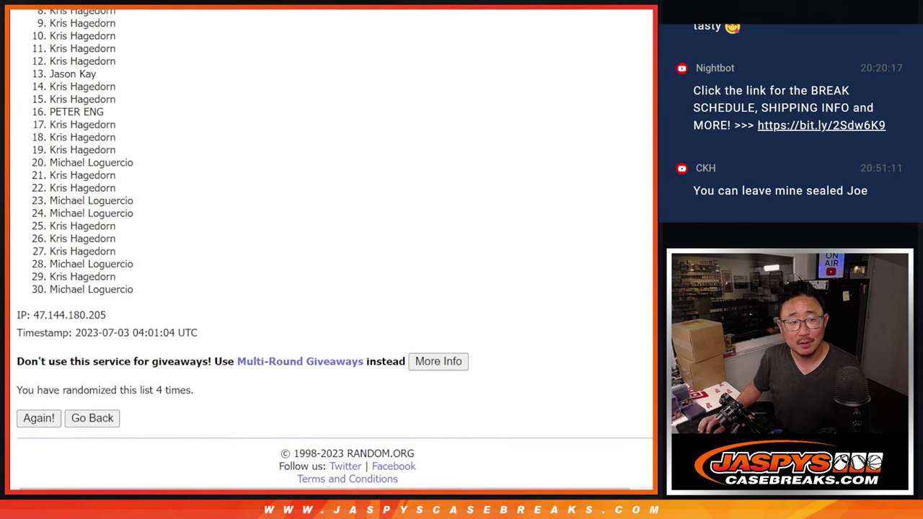
scroll(334, 245, up, 2)
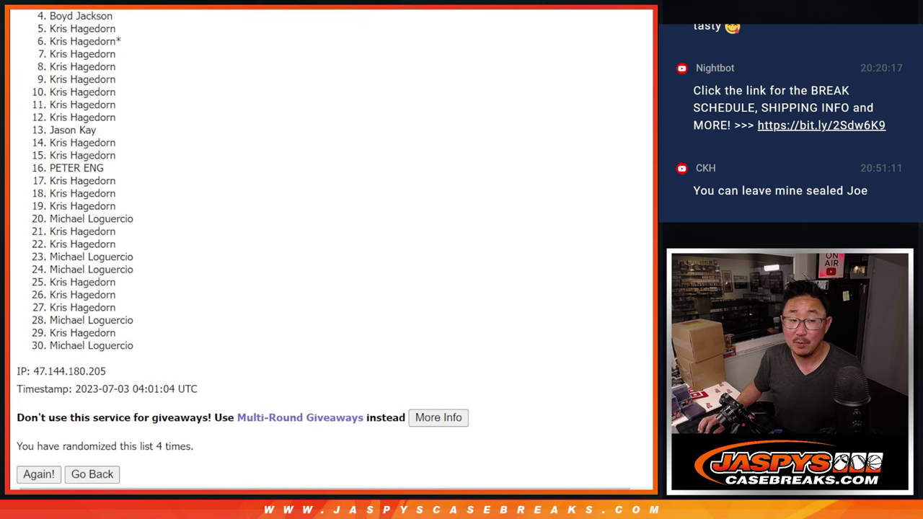
scroll(650, 184, up, 1)
scroll(651, 184, up, 1)
drag(50, 17, 150, 108)
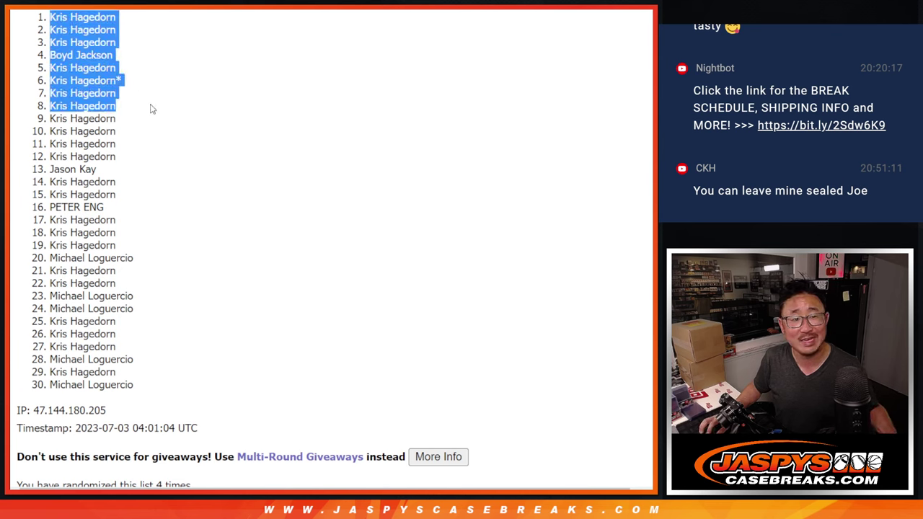
scroll(162, 109, down, 2)
scroll(216, 123, up, 2)
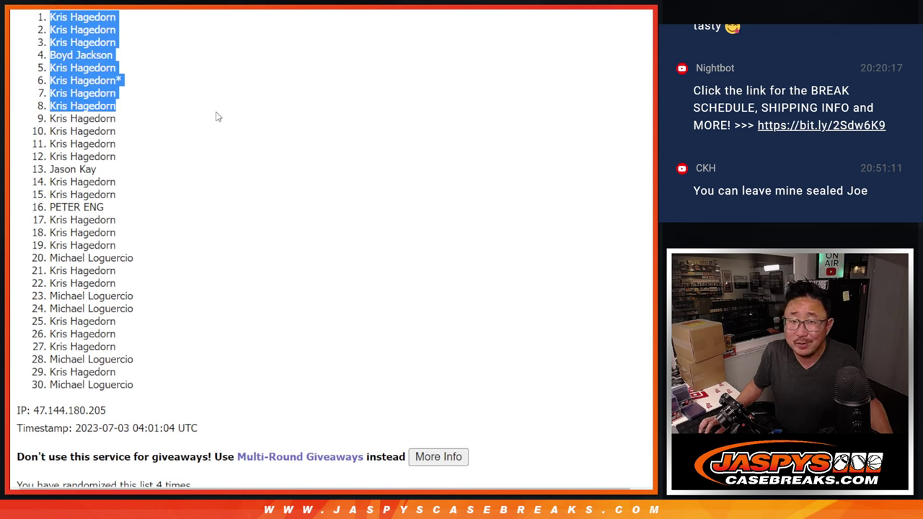